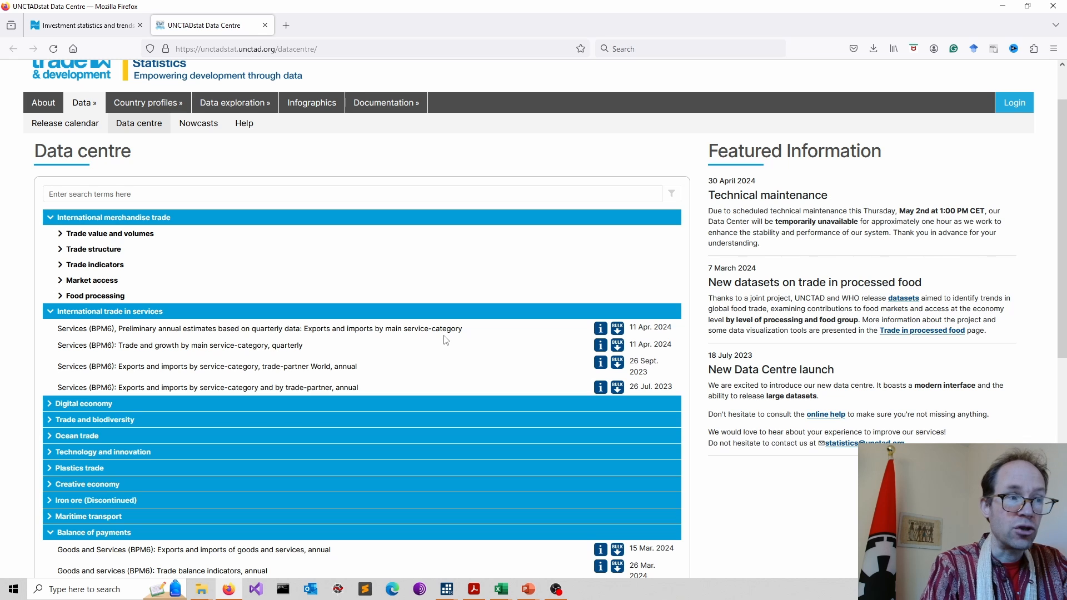
Check the bulk download option for the annual goods and services exports and imports dataset under Balance of payments.
scroll(446, 340, "down", 4)
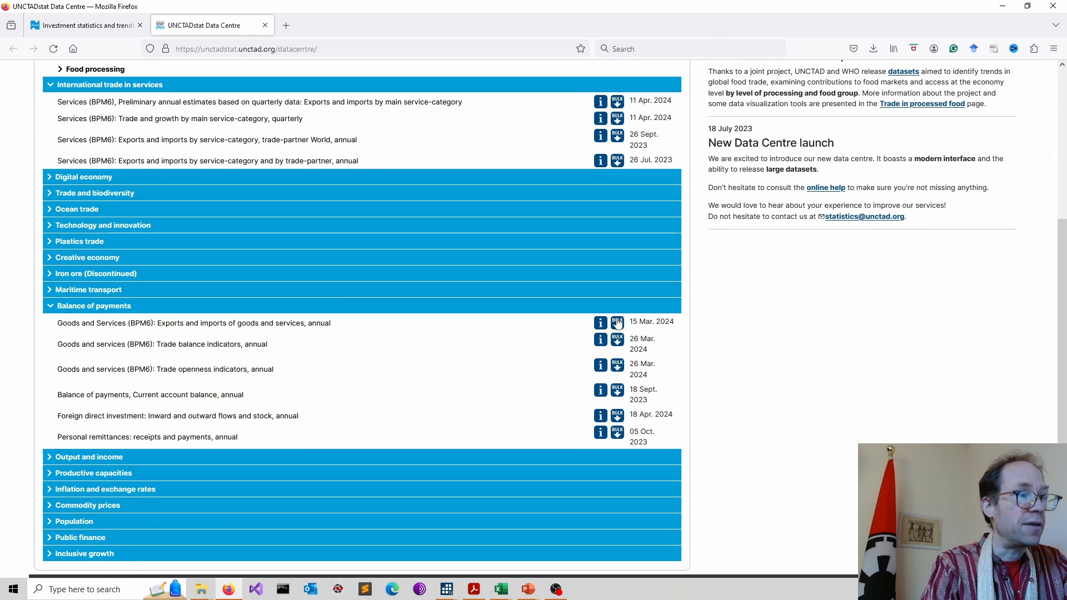
left_click(617, 323)
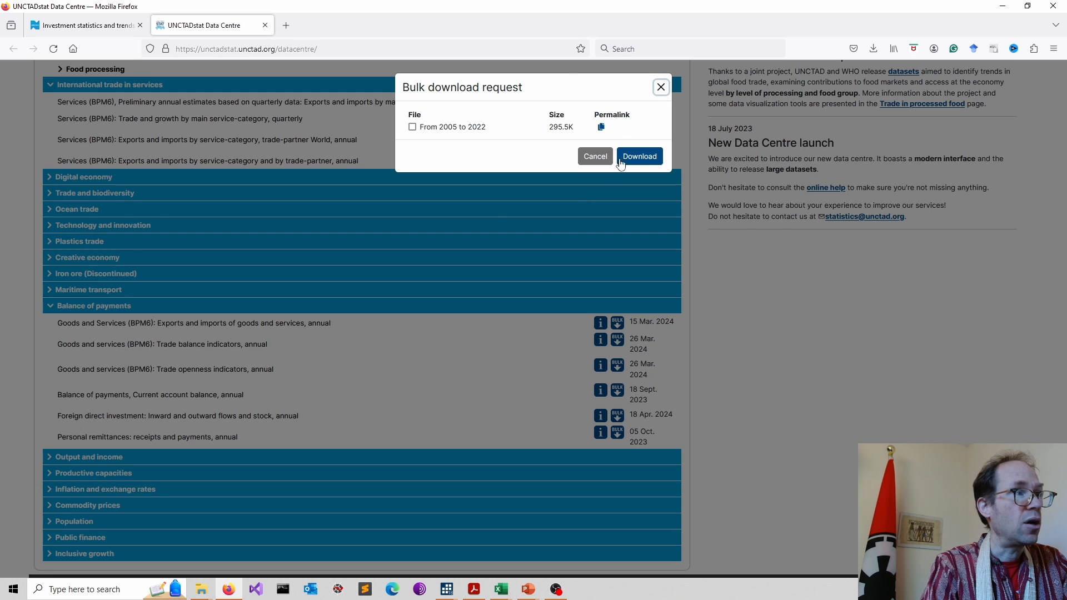
left_click(660, 88)
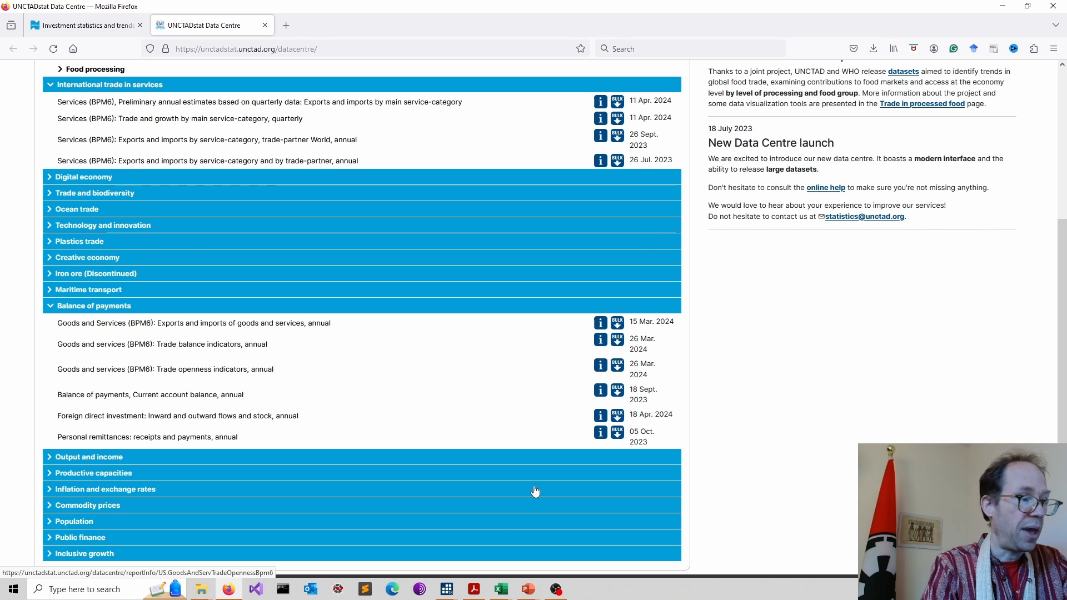
Switch to the FDI to GDP data.xlsx workbook in Excel and examine its column headings and the Flow and Stock labels.
mouse_move(502, 597)
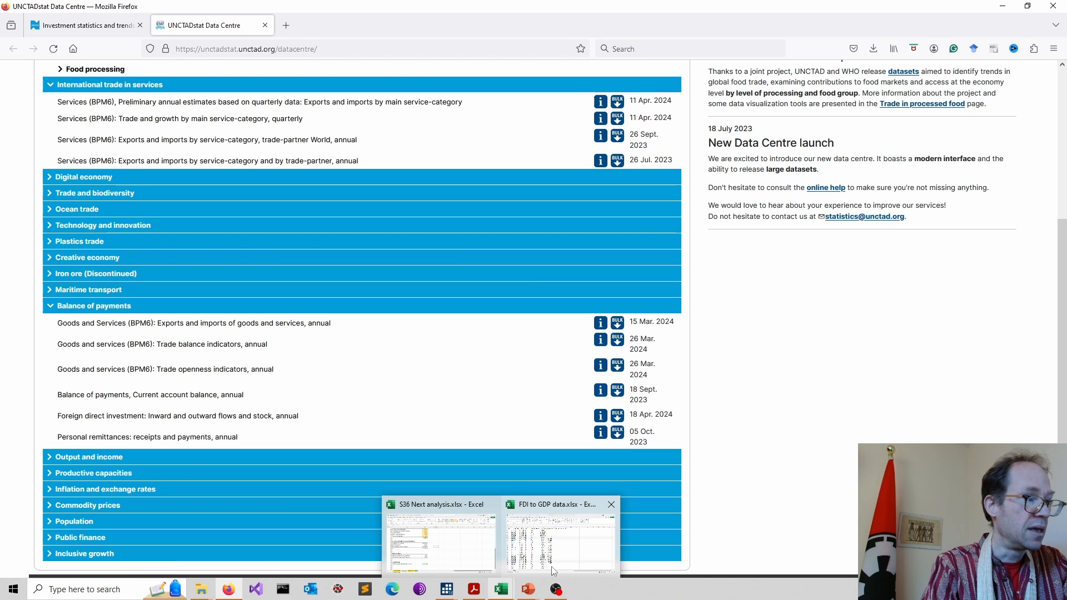
left_click(563, 530)
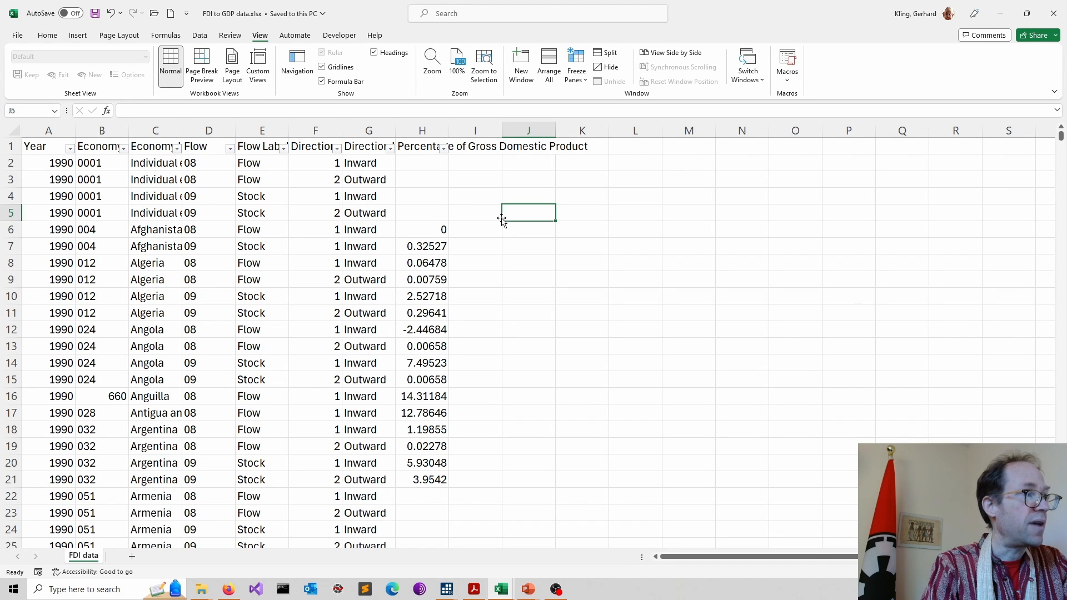
left_click(480, 212)
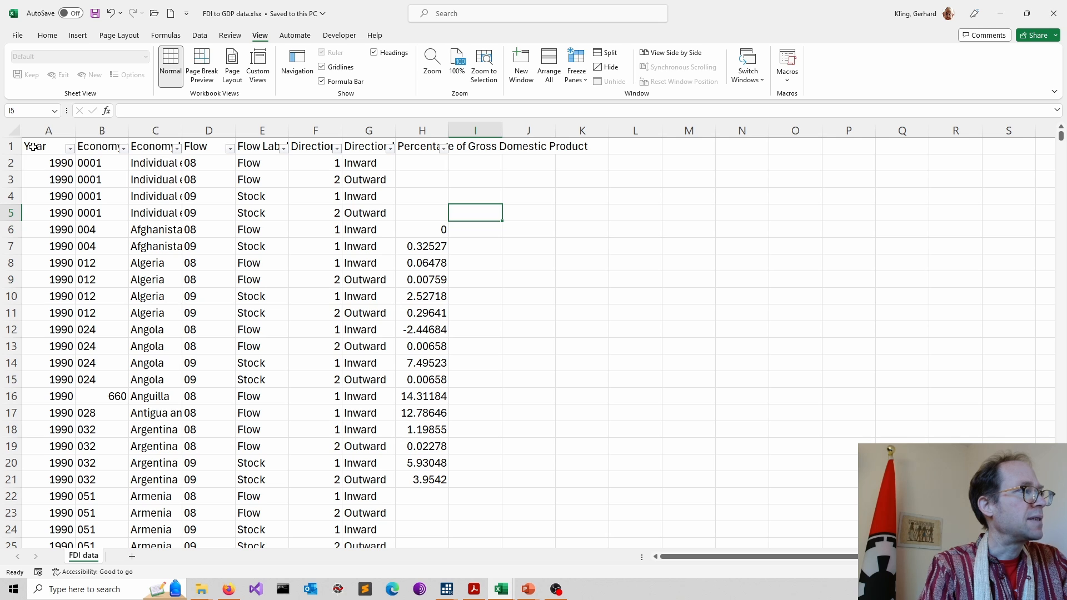
left_click_drag(36, 146, 567, 146)
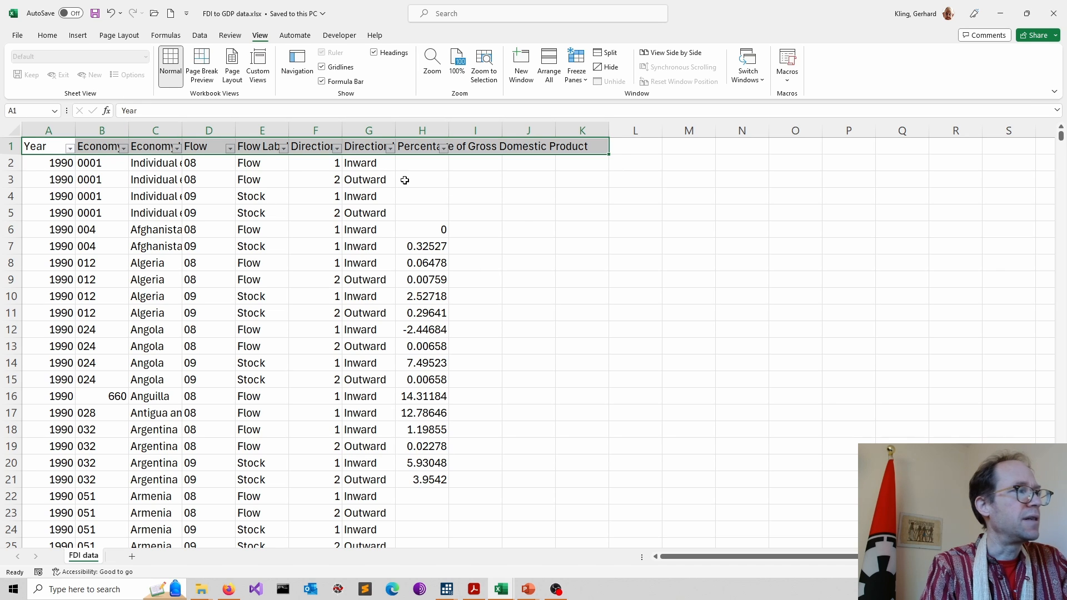
left_click(523, 215)
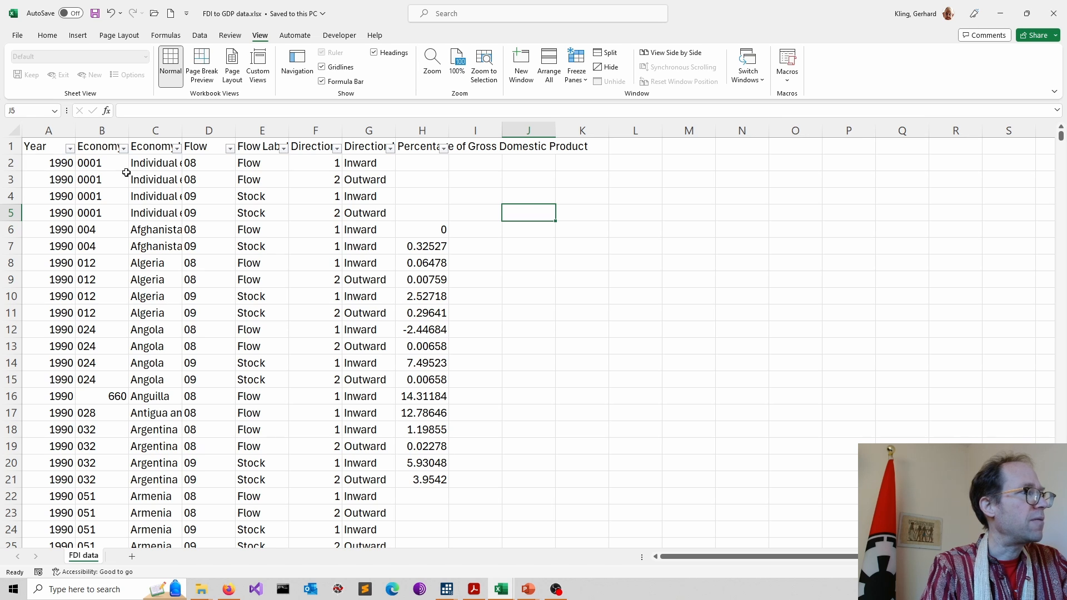
left_click(277, 163)
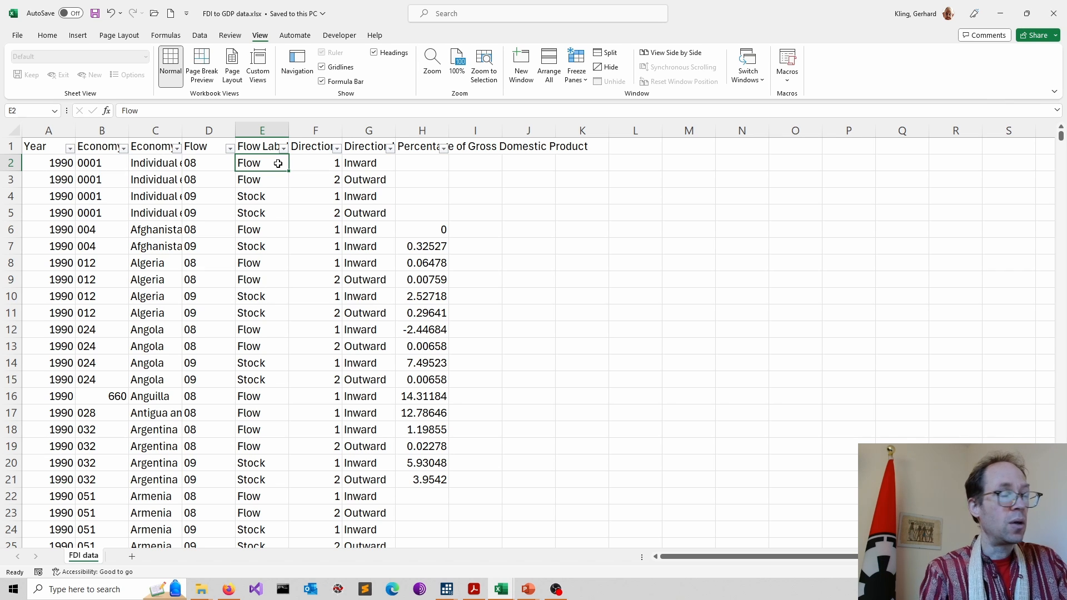
left_click(261, 195)
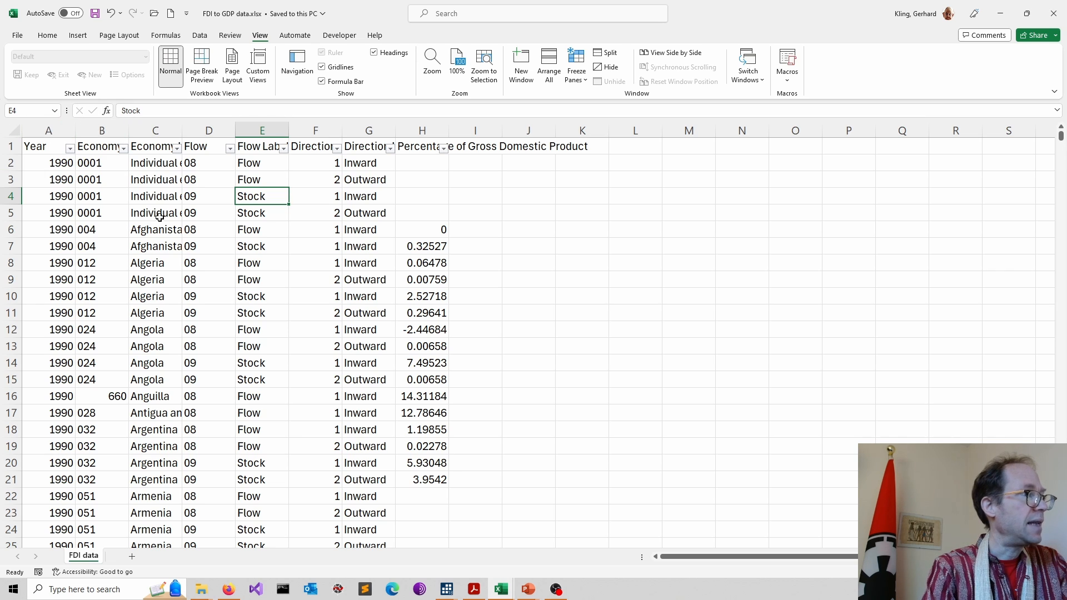
Switch to FDI.do in Stata's Do-file Editor and run lines 1 to 7 to set the working directory and load fdi.dta.
mouse_move(453, 595)
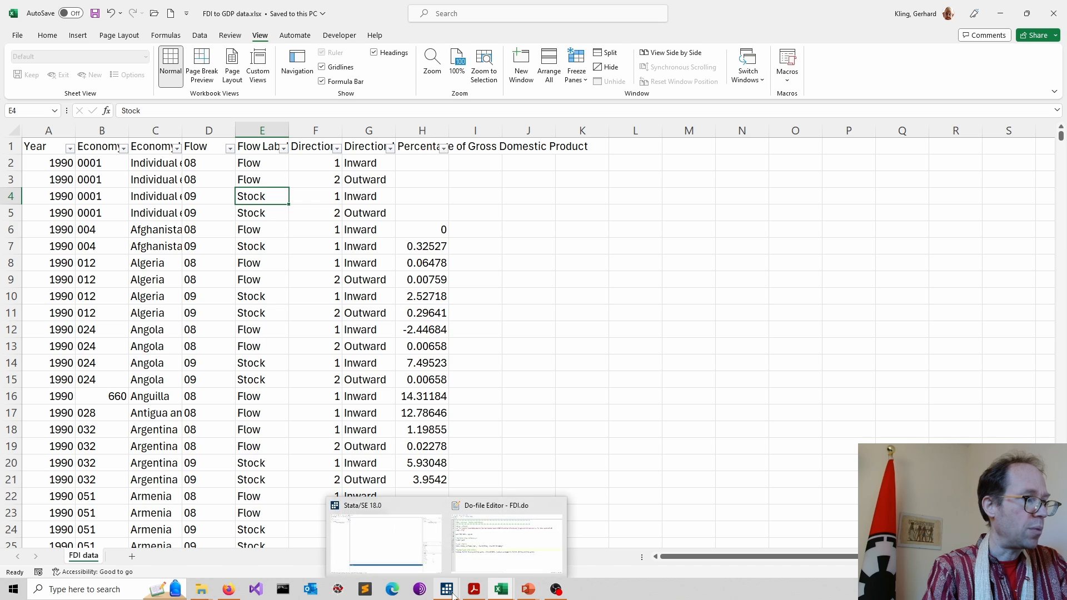
left_click(406, 519)
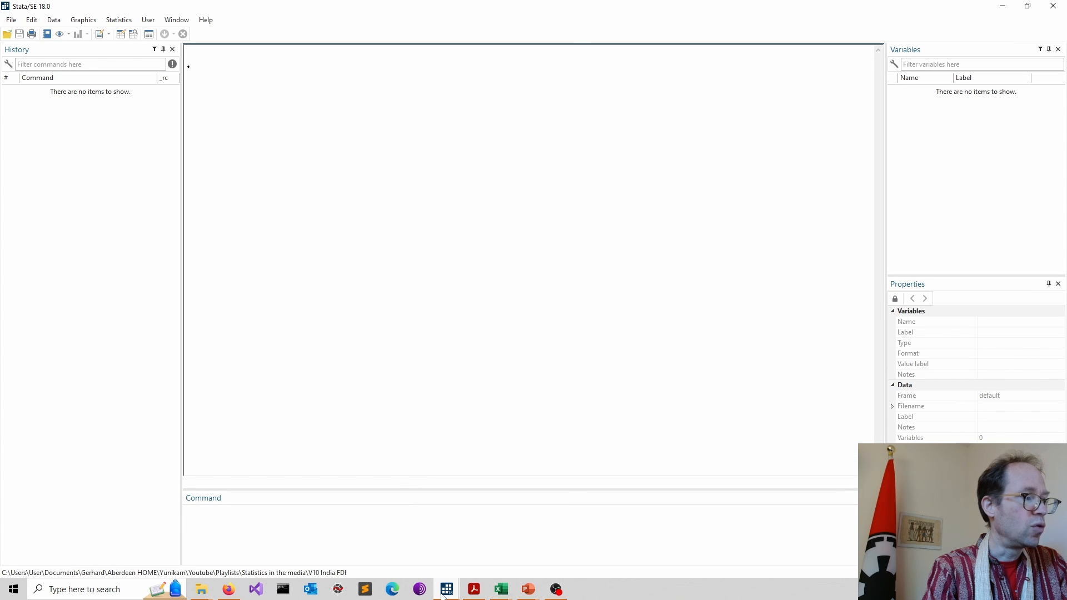
left_click(507, 534)
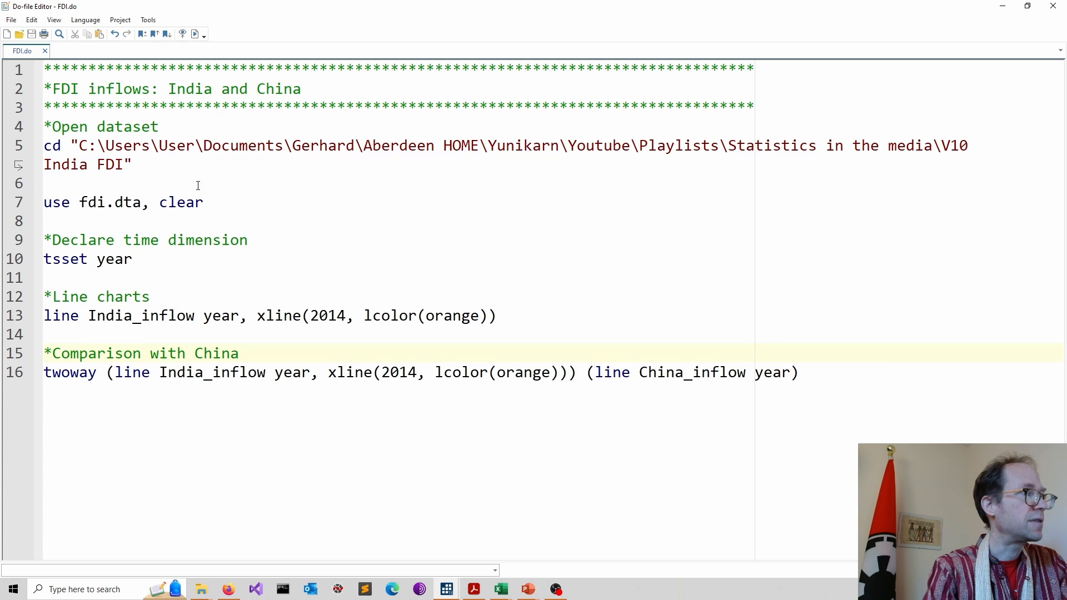
left_click(198, 186)
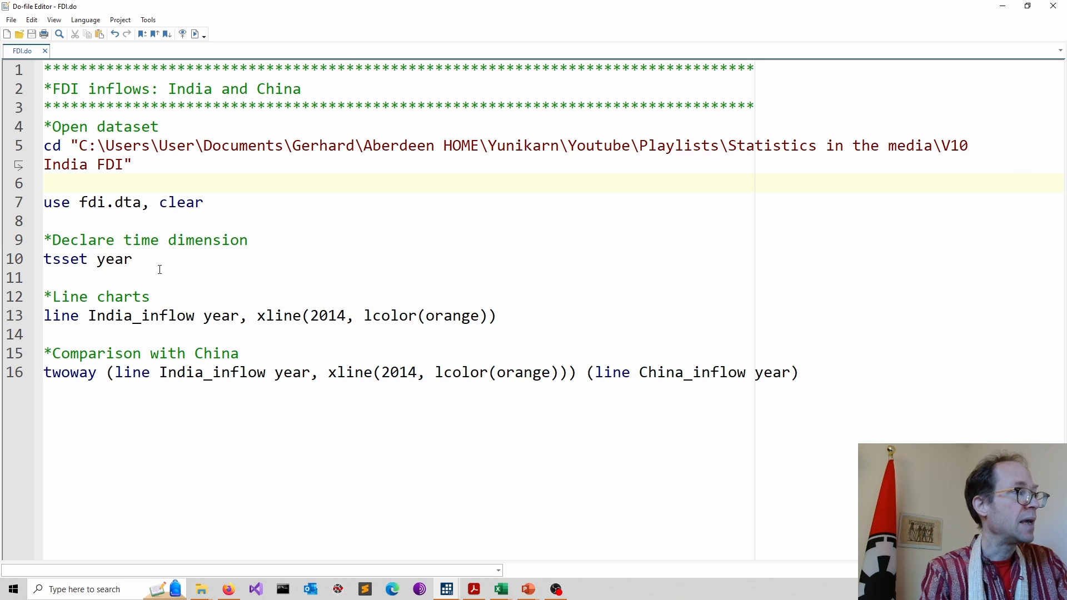
left_click_drag(260, 206, 45, 69)
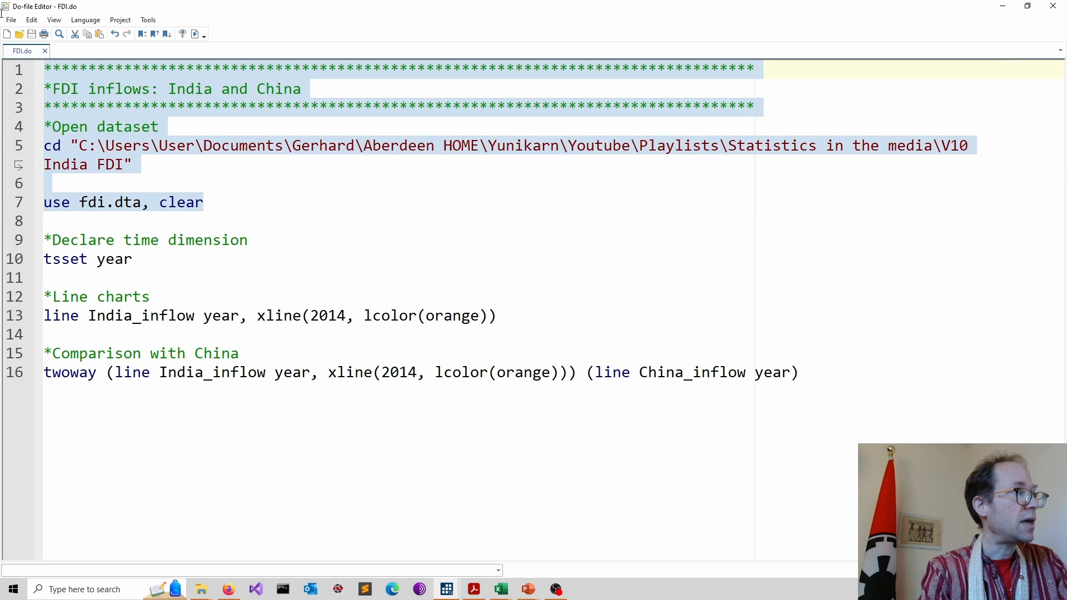
left_click(194, 34)
Browse the loaded dataset from Stata's main window with the br command and inspect the India_inflow and China_inflow variables.
mouse_move(447, 589)
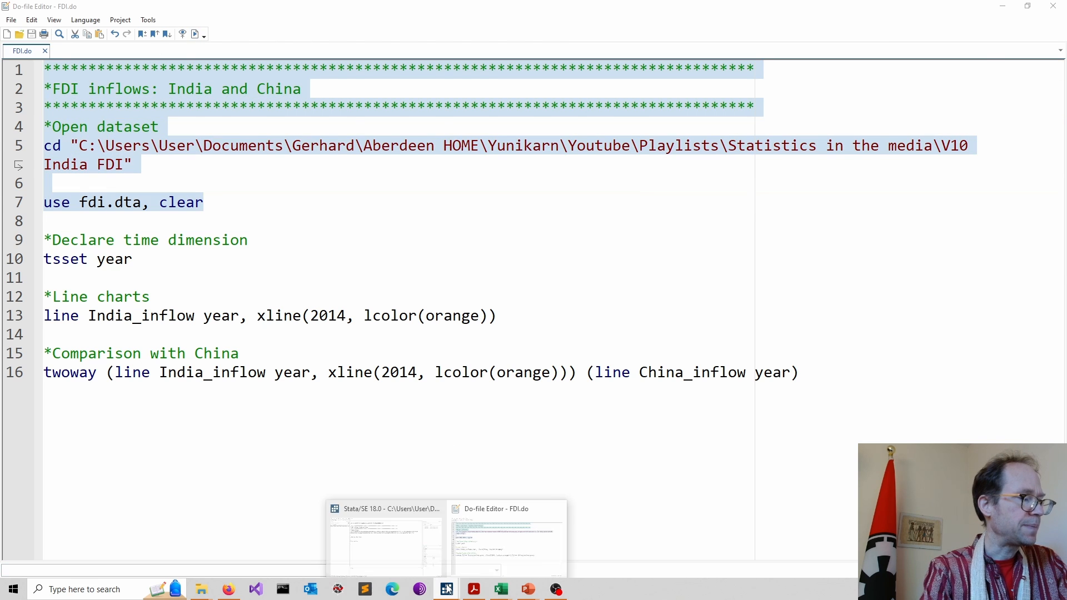
left_click(367, 538)
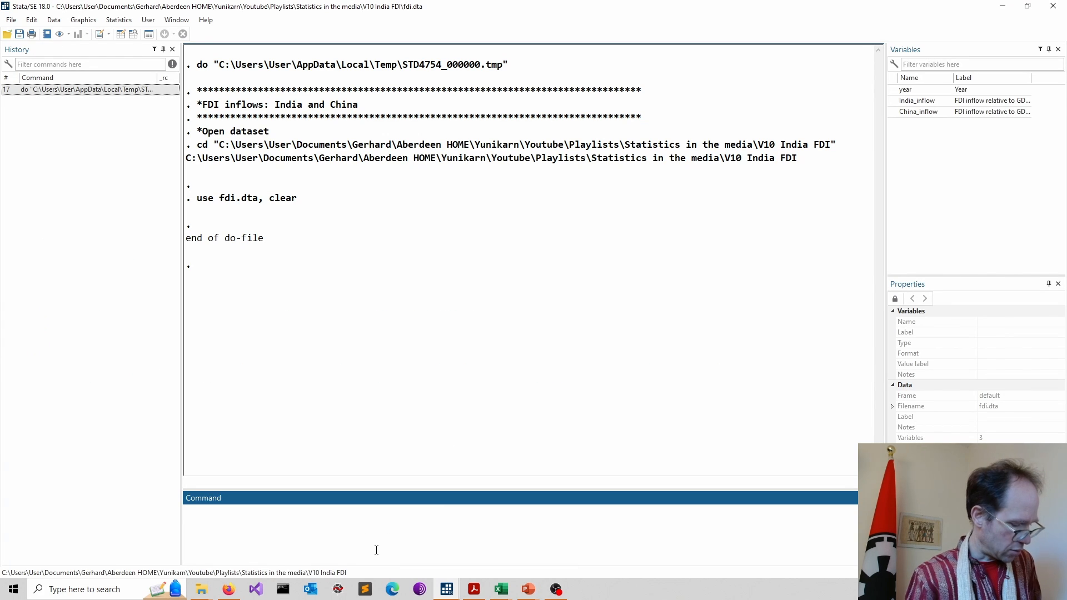
type("br")
key("Return")
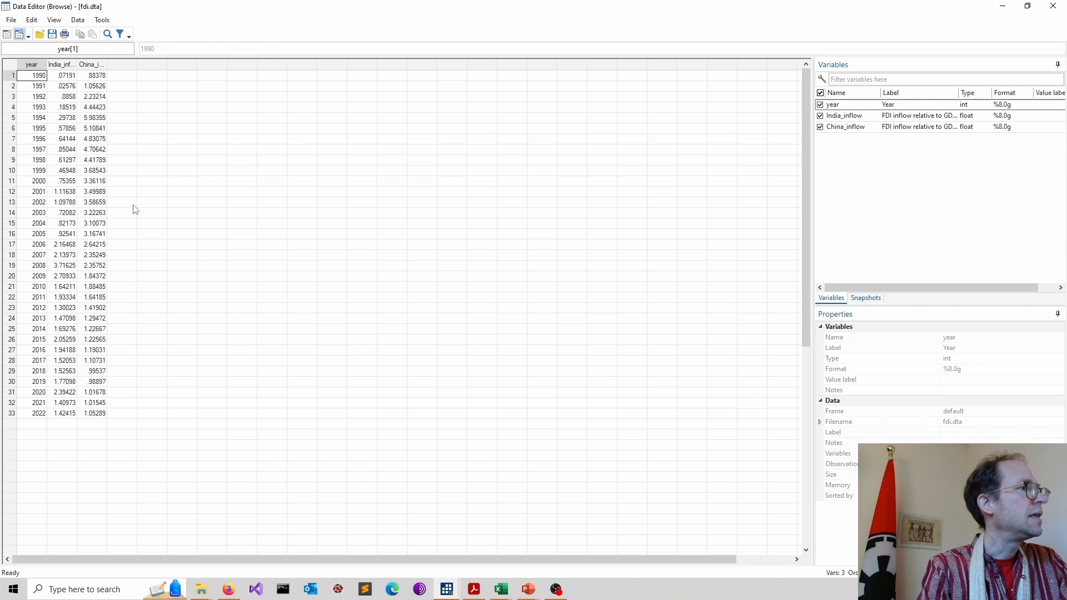
left_click(60, 74)
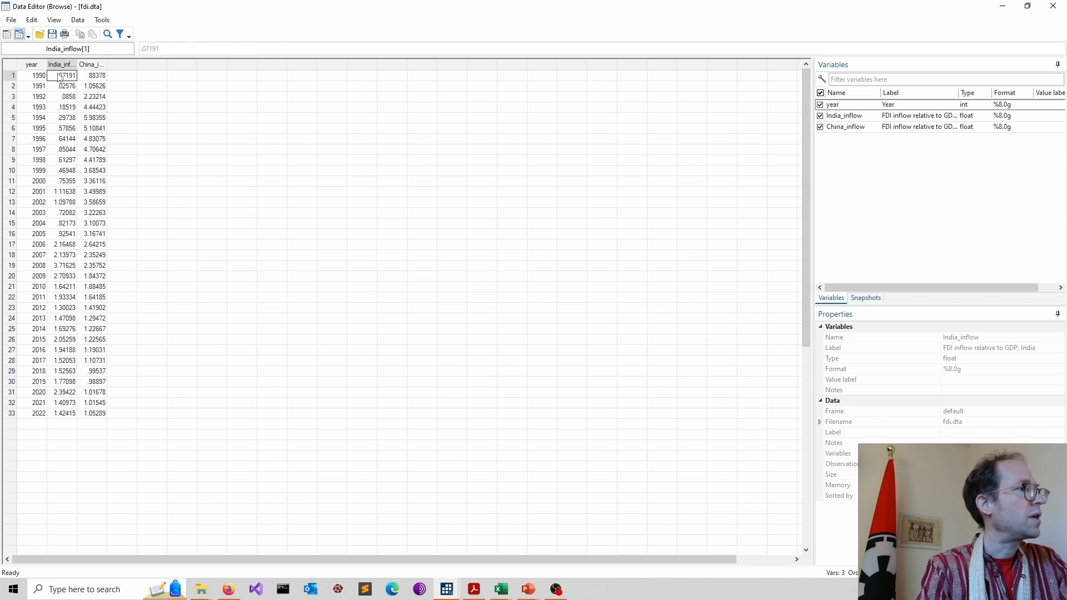
left_click(96, 77)
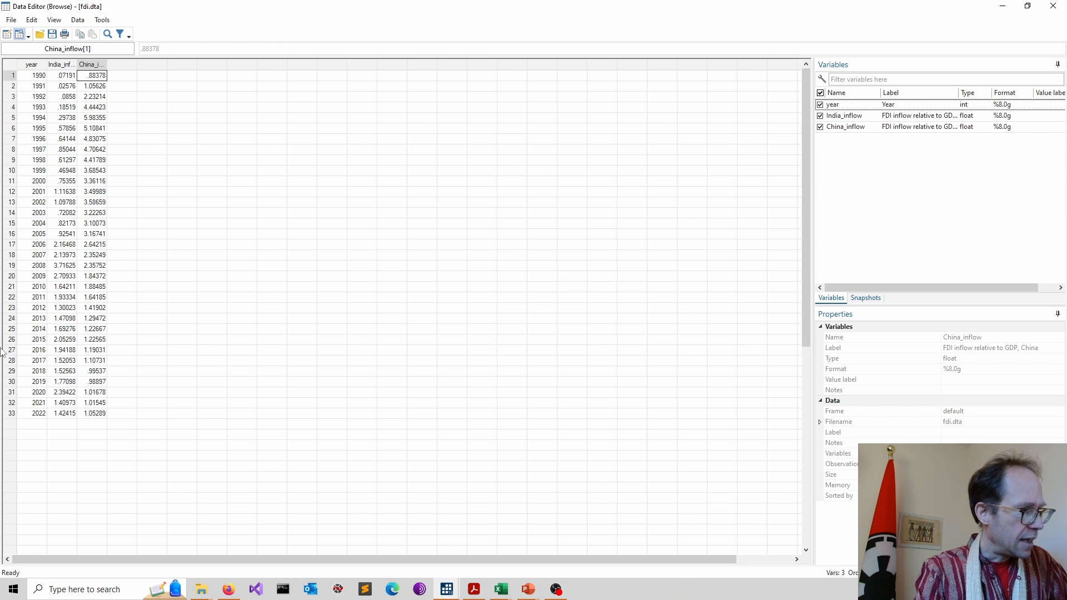
Run the do-file's tsset year and India_inflow line chart commands with the orange 2014 reference line, and close the graph after viewing it.
mouse_move(445, 594)
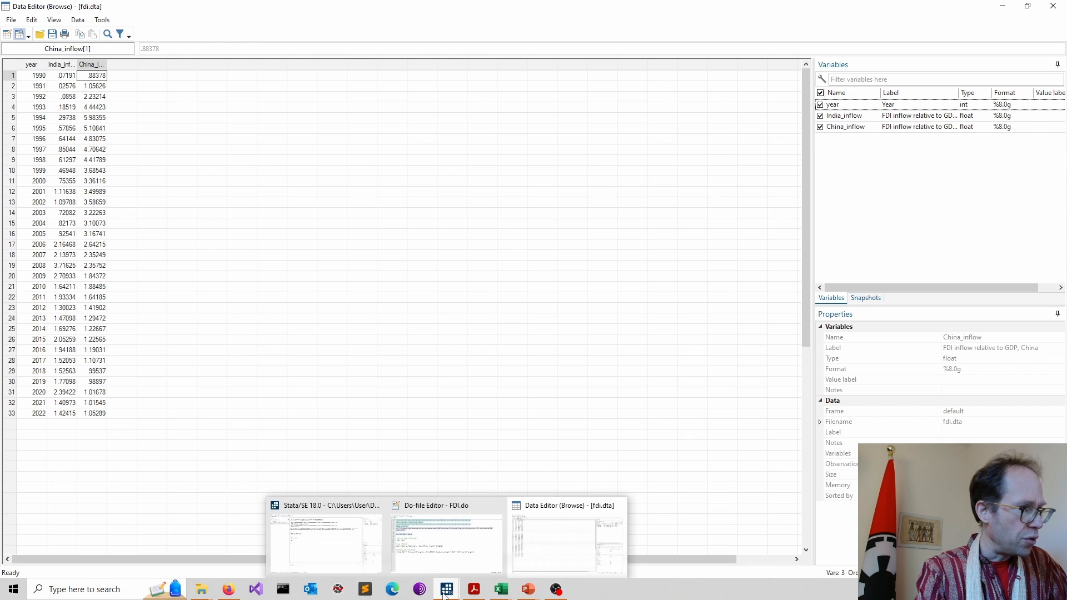
left_click(445, 552)
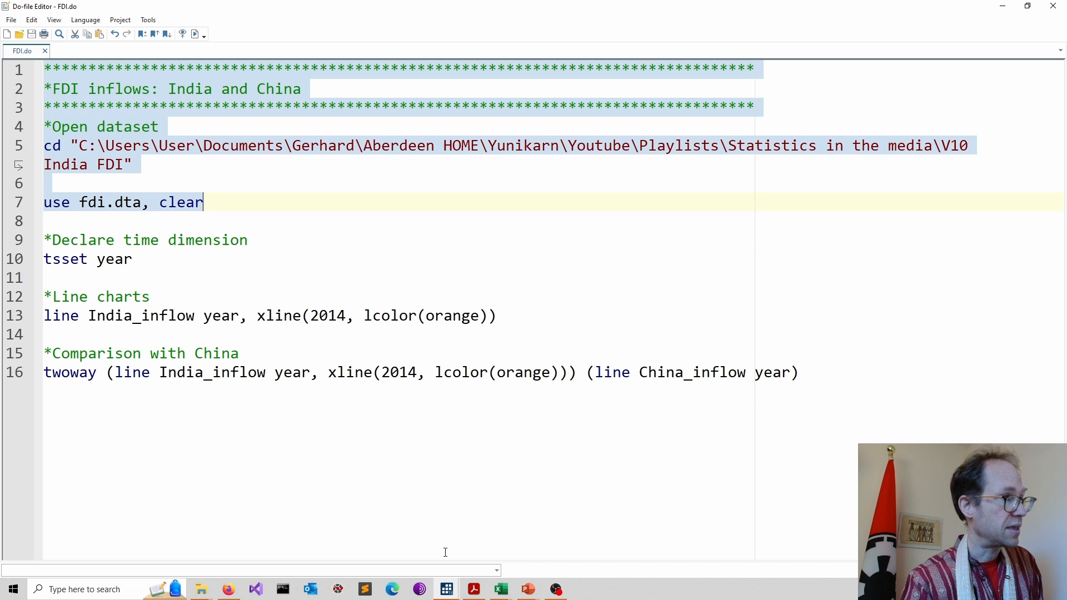
left_click(347, 294)
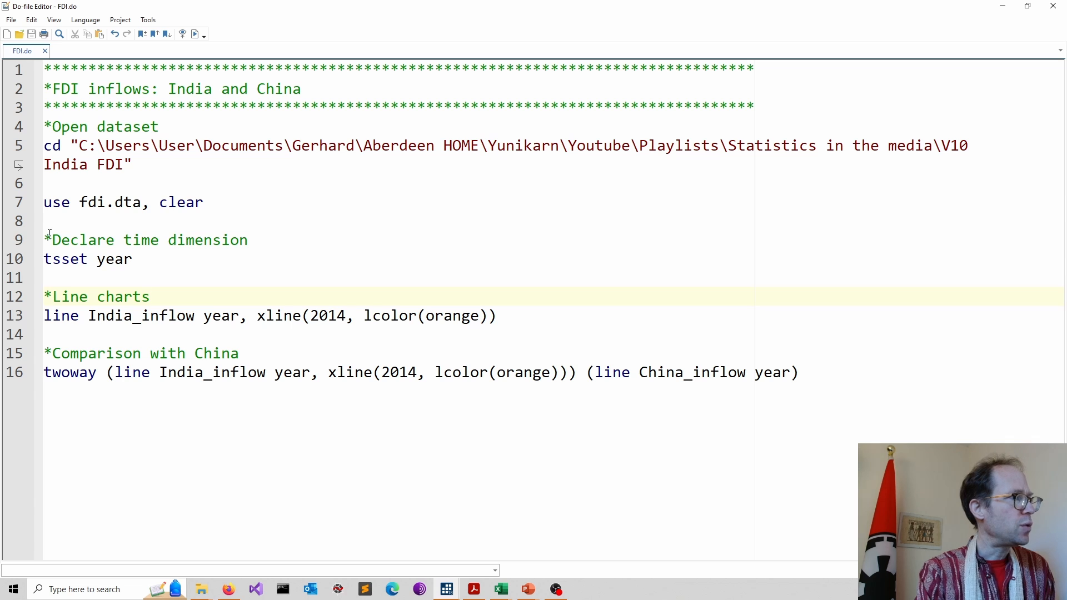
left_click_drag(47, 239, 171, 259)
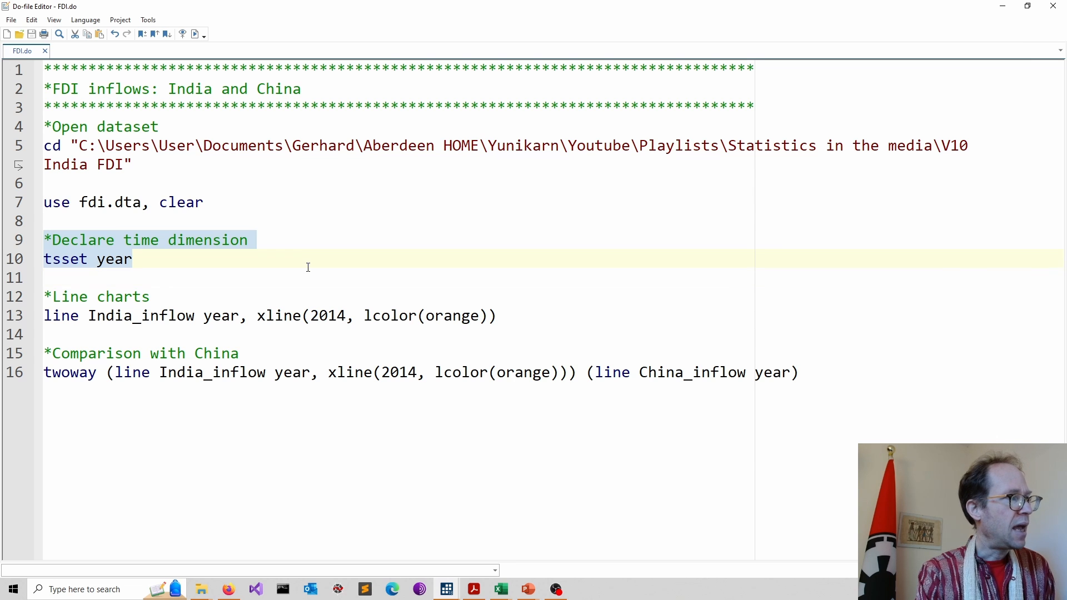
left_click_drag(308, 267, 558, 319)
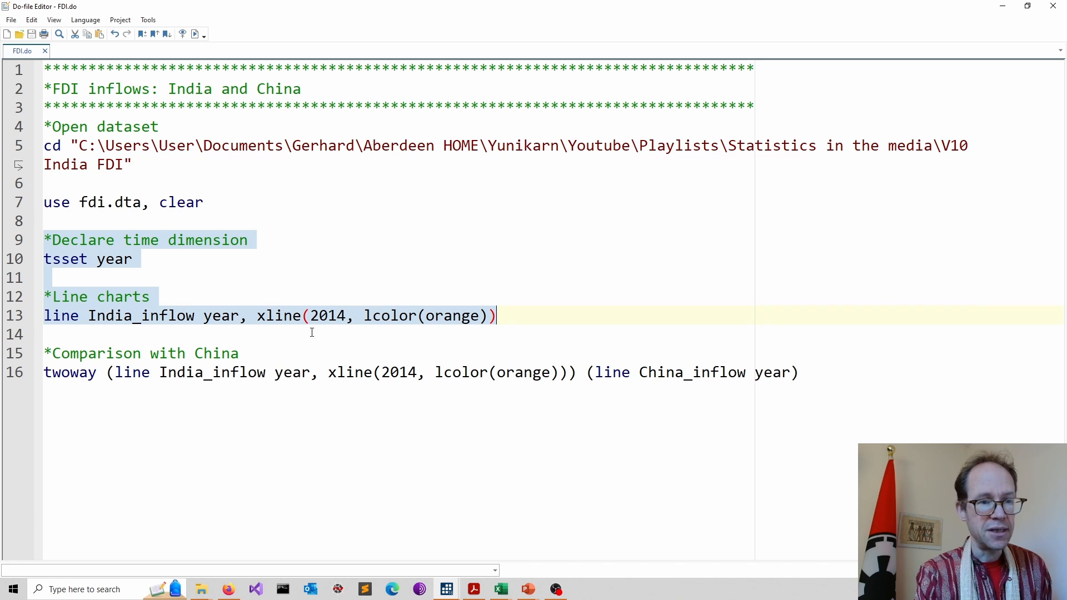
left_click(195, 35)
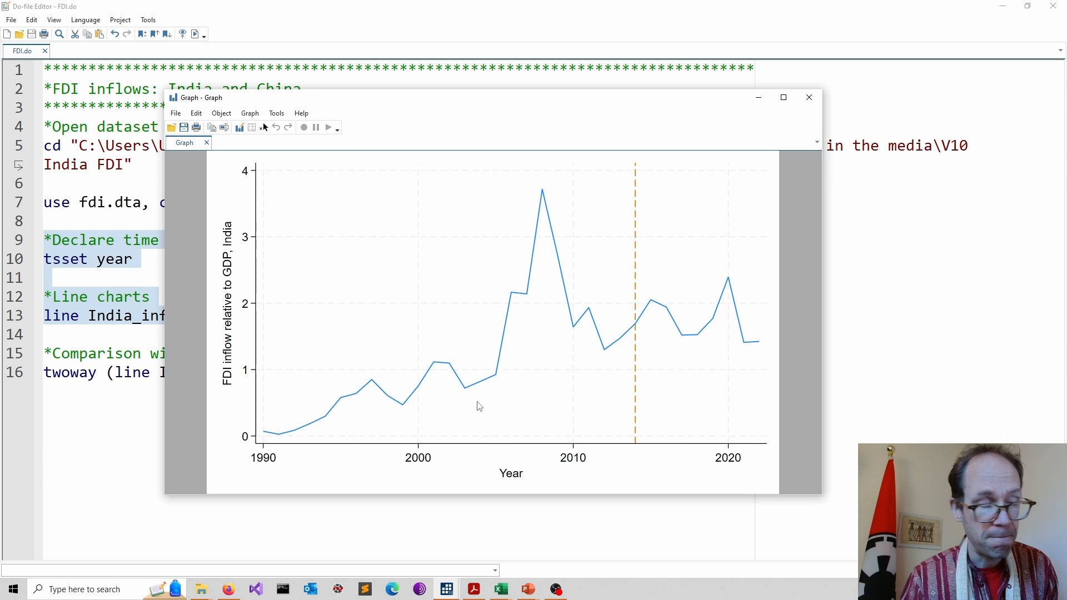
left_click(810, 98)
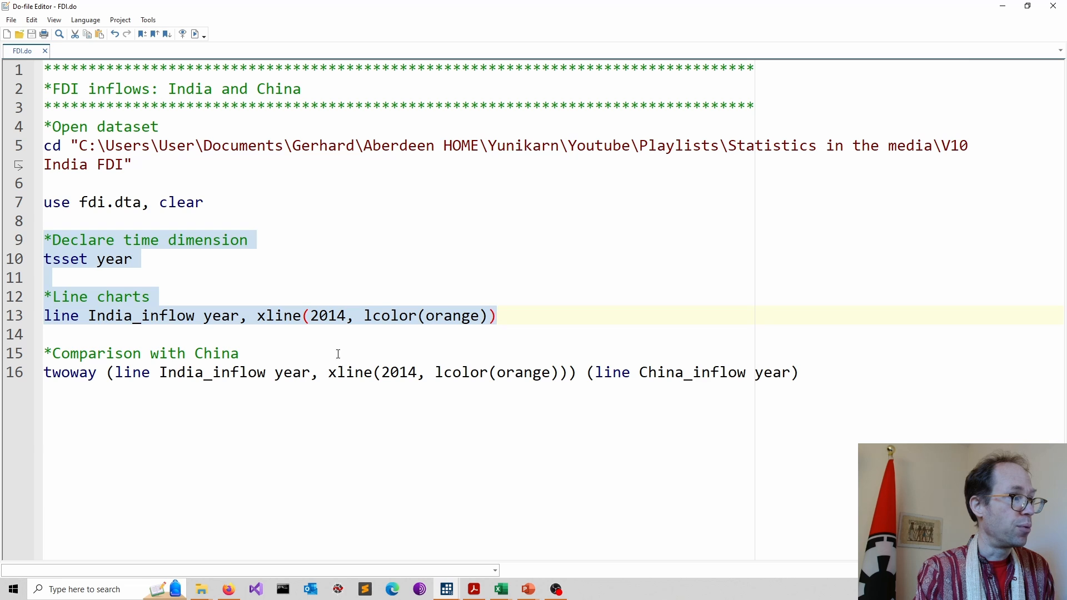
Run the twoway command on line 16 to plot India_inflow and China_inflow by year, and reposition and widen the graph window.
left_click(315, 352)
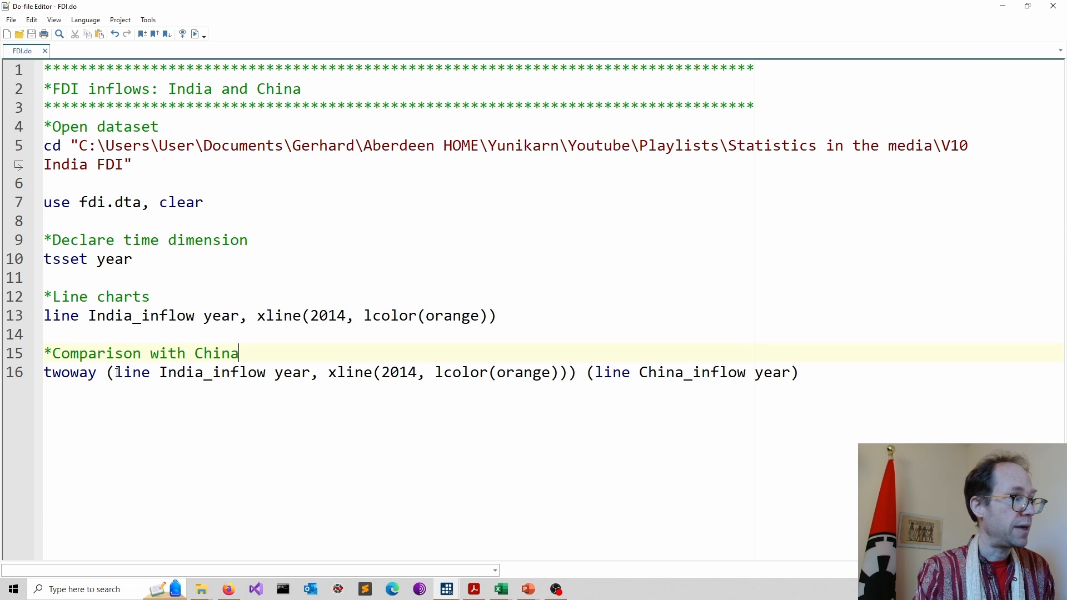
left_click_drag(109, 373, 575, 378)
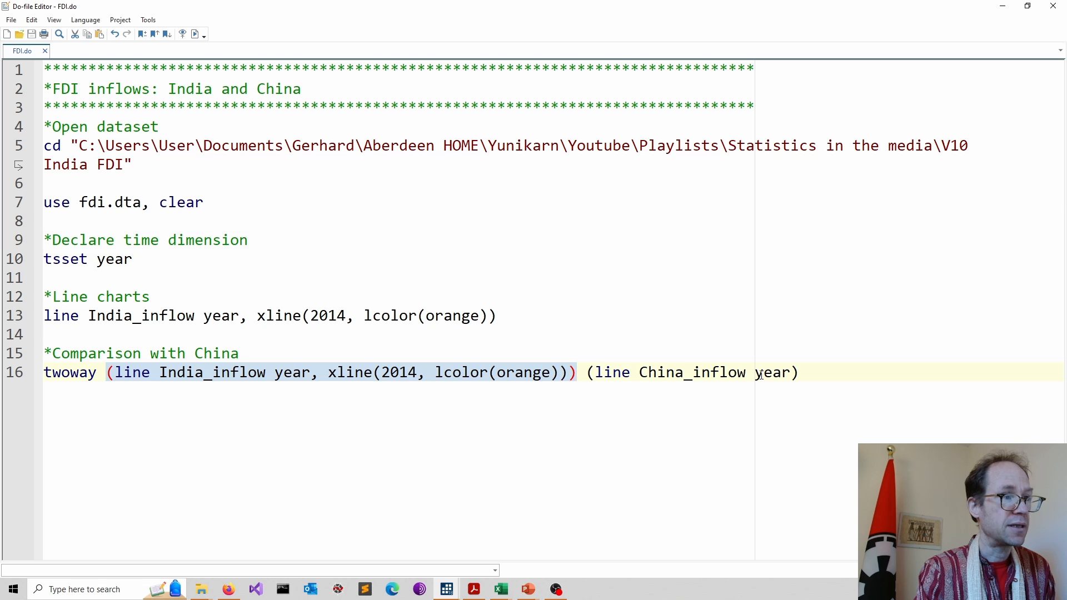
left_click(101, 375)
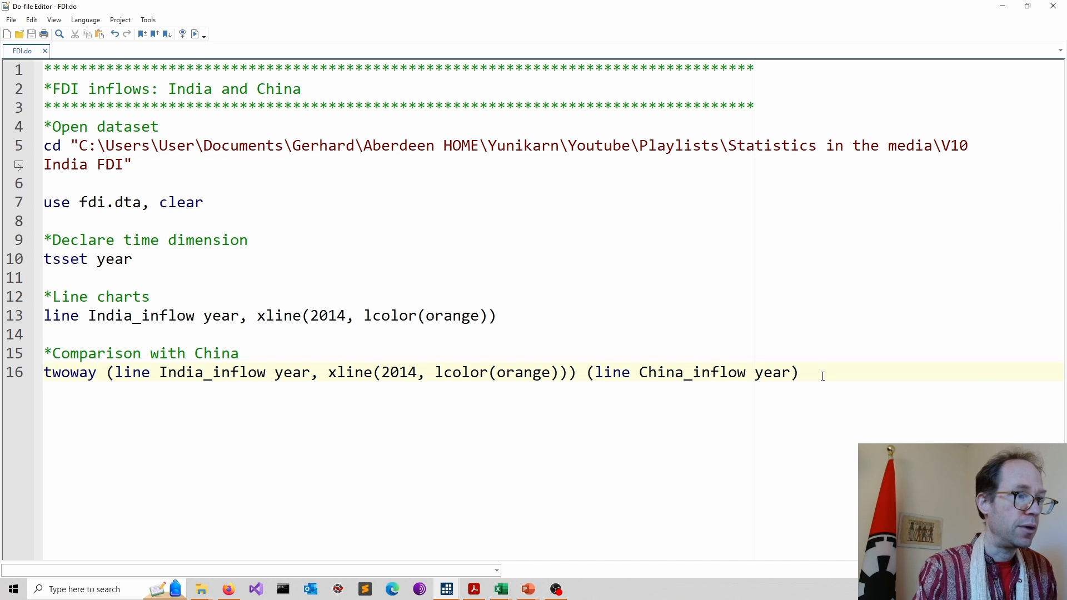
left_click_drag(821, 372, 4, 382)
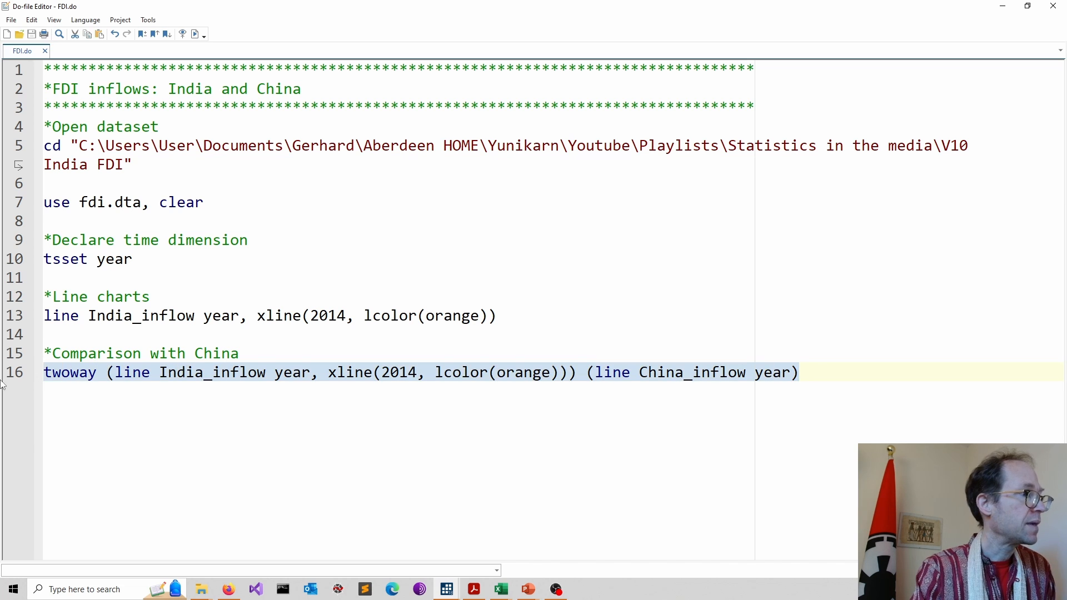
left_click(194, 34)
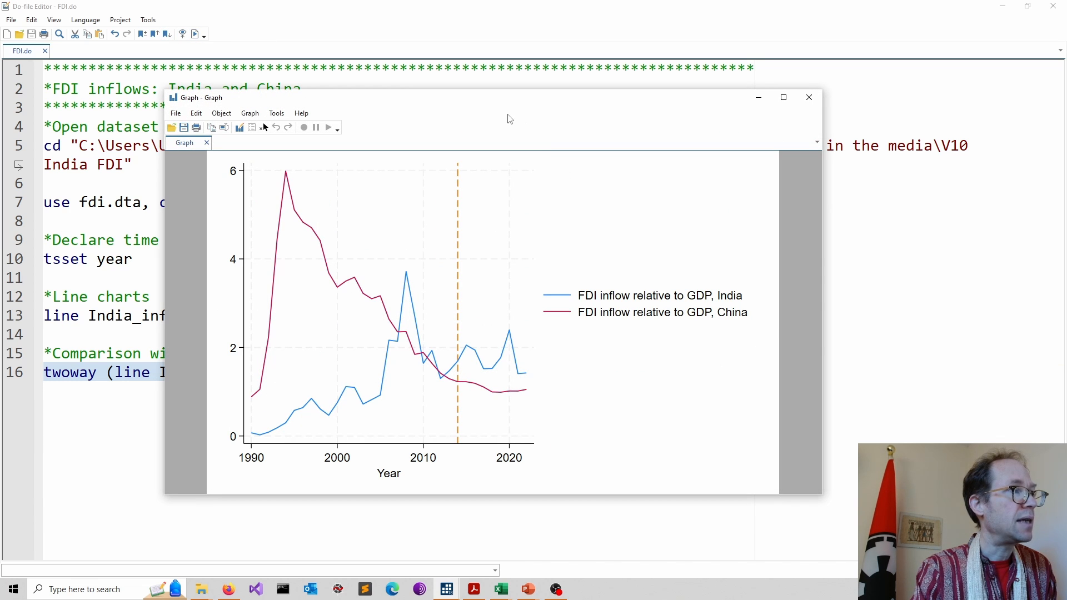
left_click_drag(514, 109, 703, 102)
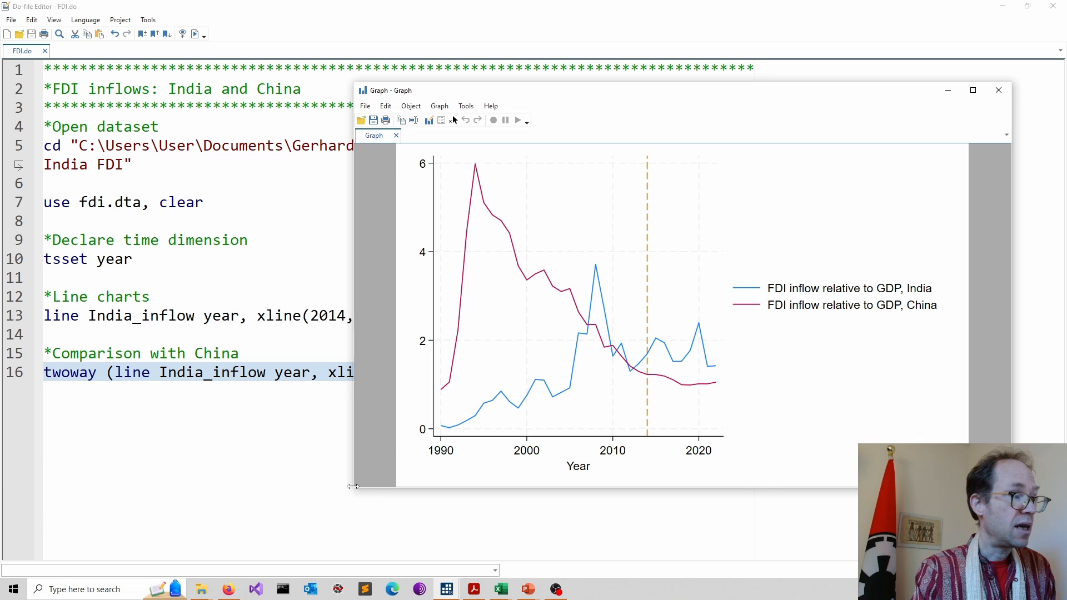
left_click_drag(355, 489, 145, 488)
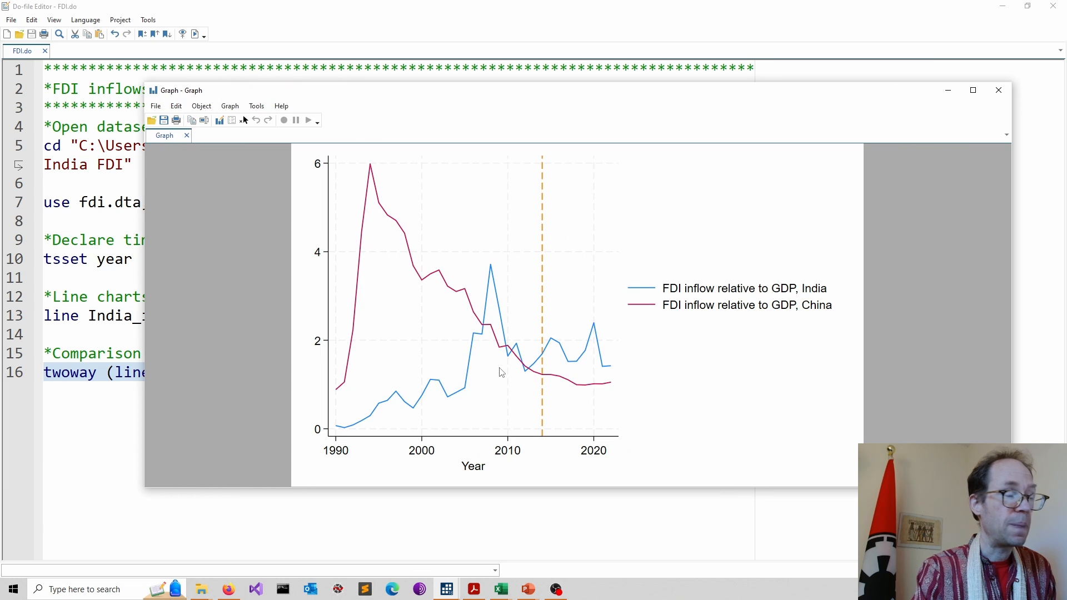